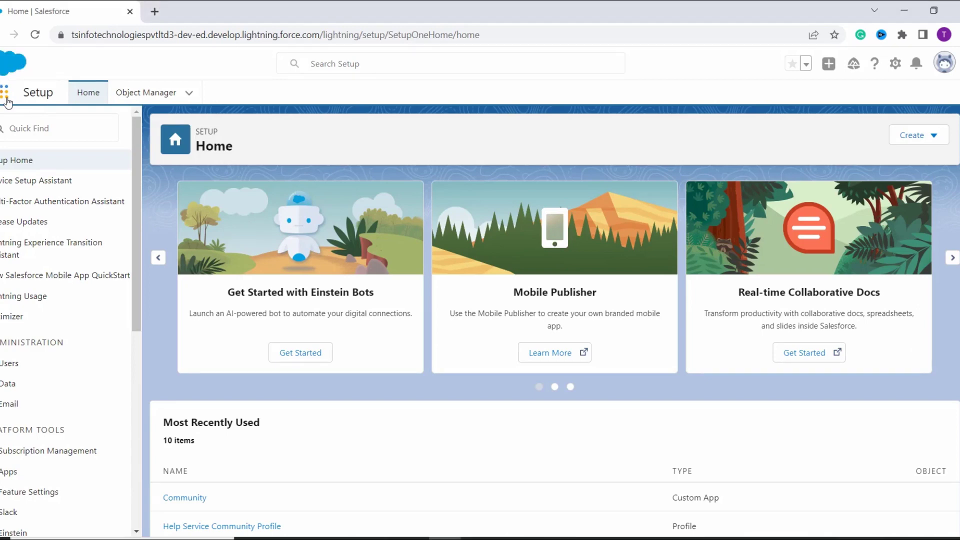
# Go to Tasks through an App Launcher search for 'tasks' and preview the list views without switching.
pyautogui.click(5, 95)
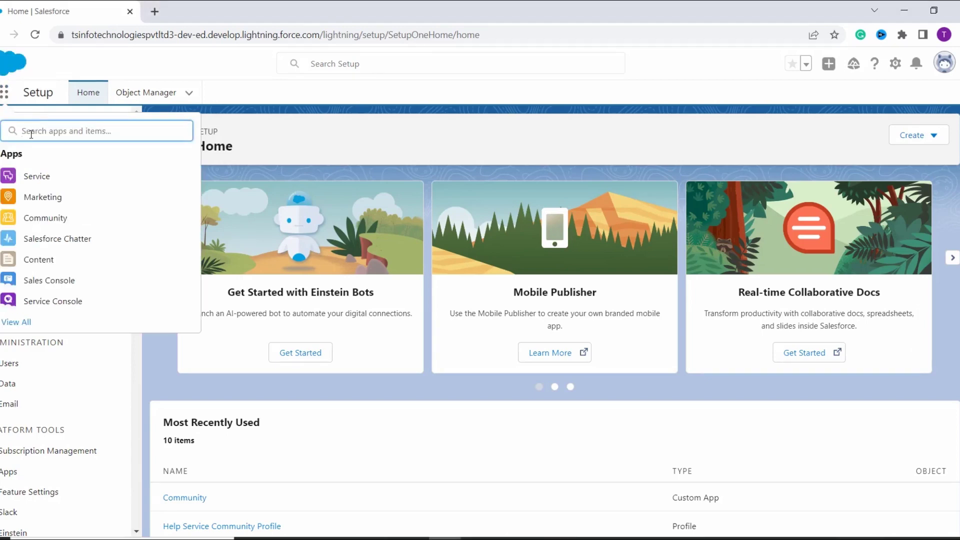
pyautogui.write('tasks')
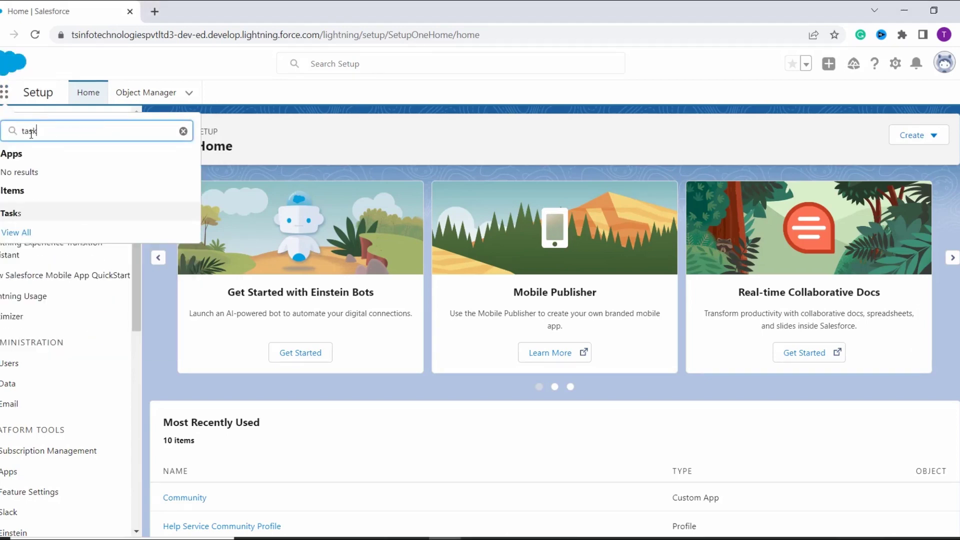
pyautogui.click(17, 215)
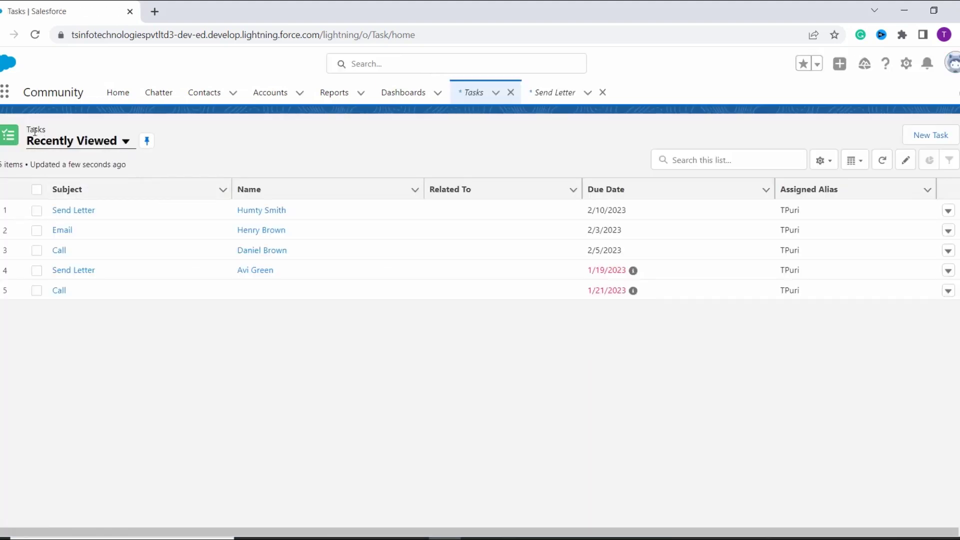
pyautogui.click(125, 142)
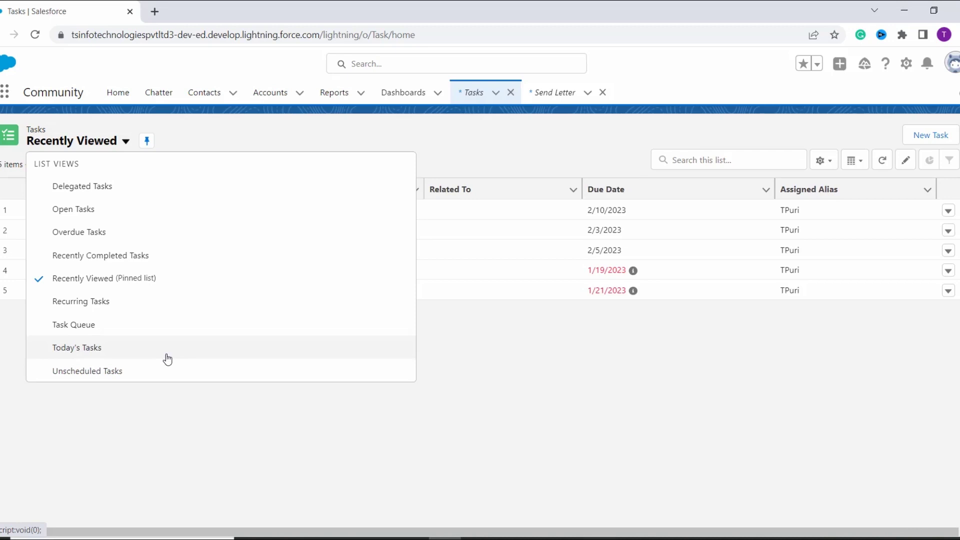
pyautogui.click(588, 147)
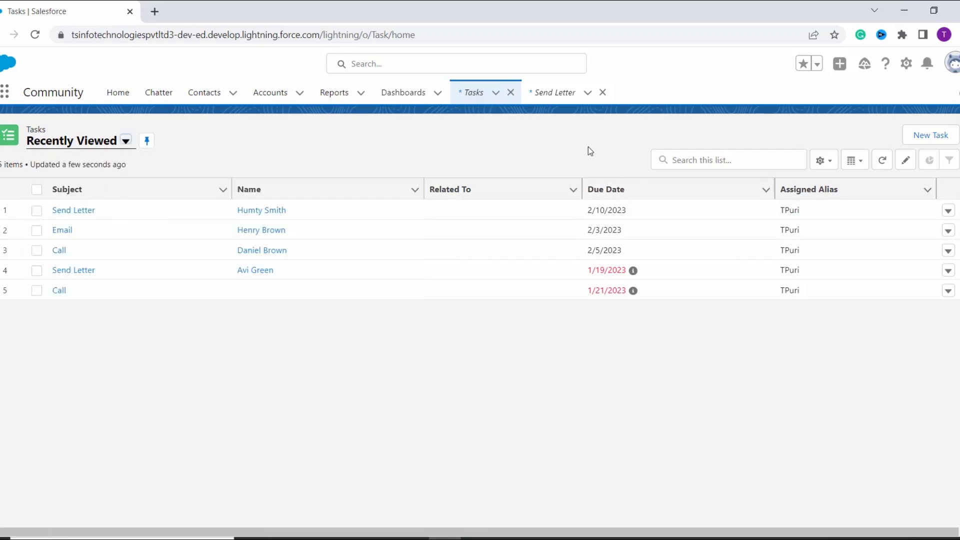
# Create a new list view named 'High Priority Tasks', with the API name auto-filled, and save it.
pyautogui.click(824, 160)
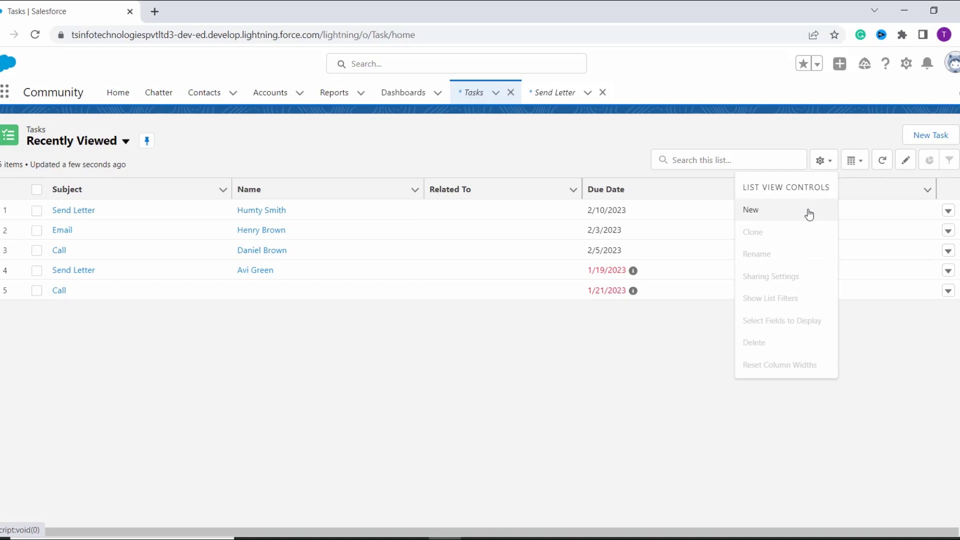
pyautogui.click(809, 215)
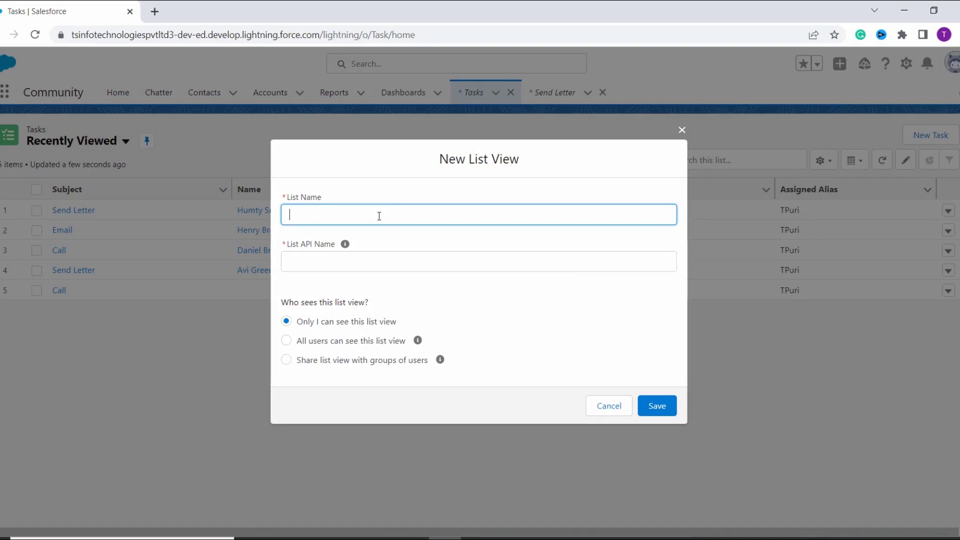
pyautogui.write('High Priority Tasks')
pyautogui.press('Tab')
pyautogui.click(513, 327)
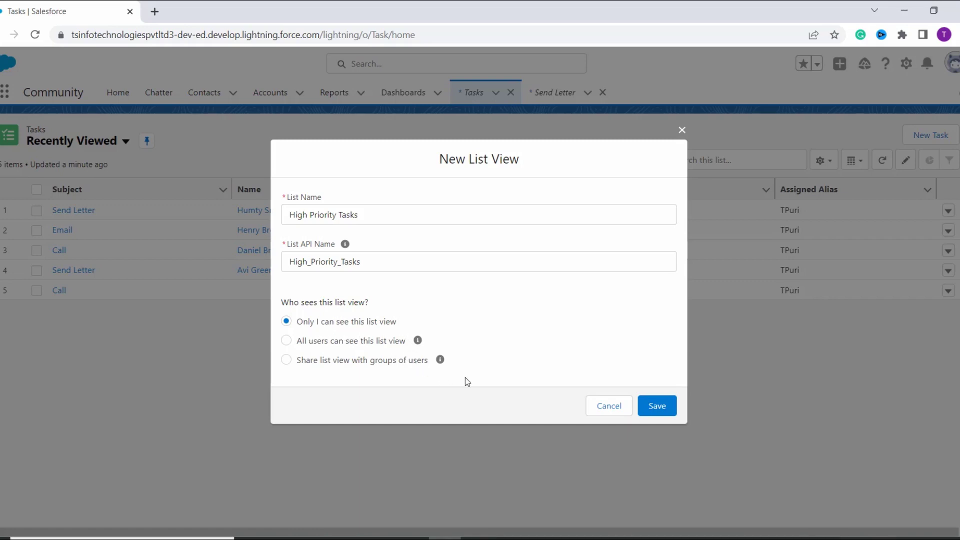
pyautogui.click(657, 406)
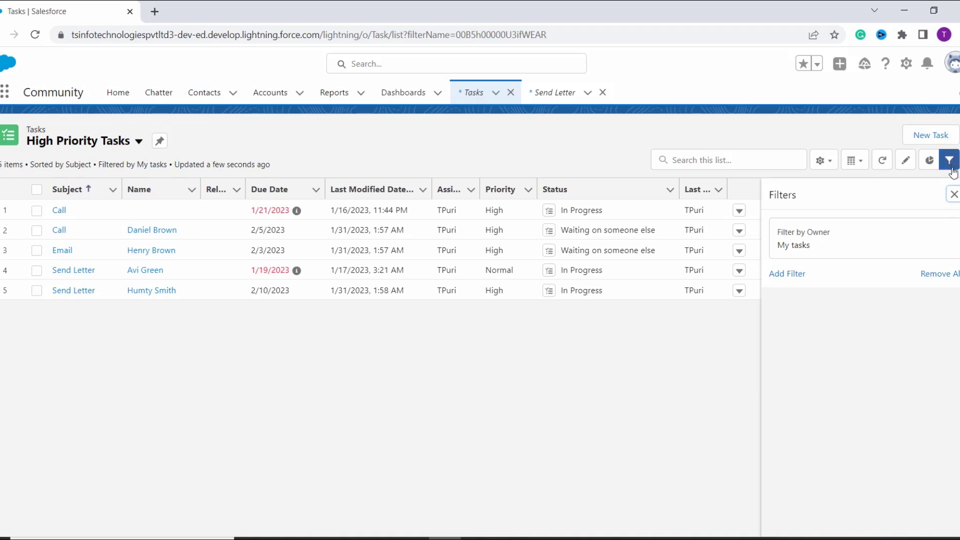
# Change the owner filter from My tasks to All tasks.
pyautogui.click(837, 252)
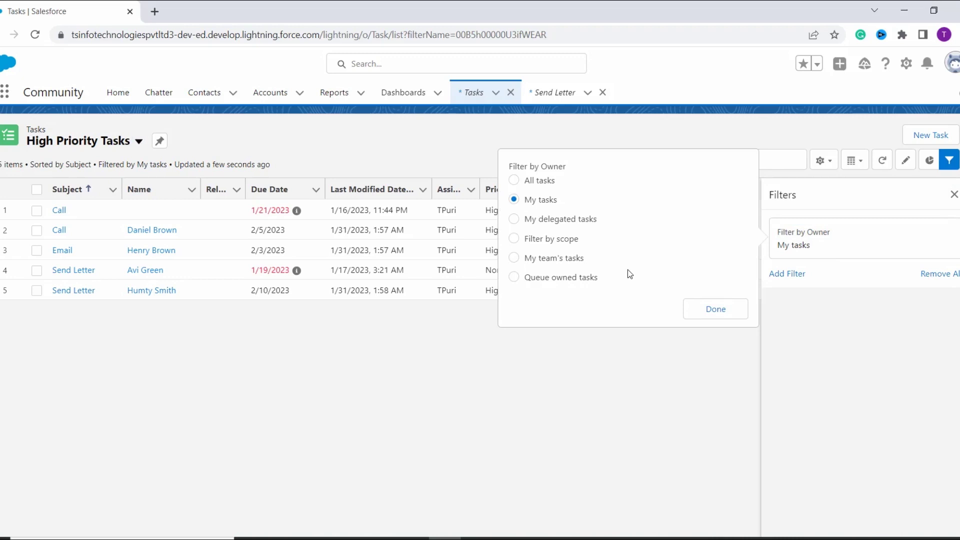
pyautogui.click(515, 181)
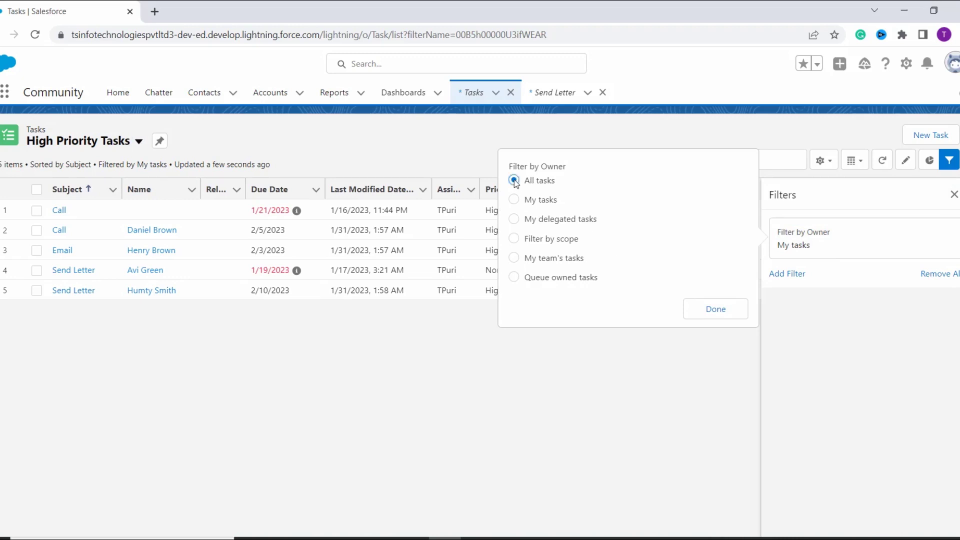
pyautogui.click(726, 307)
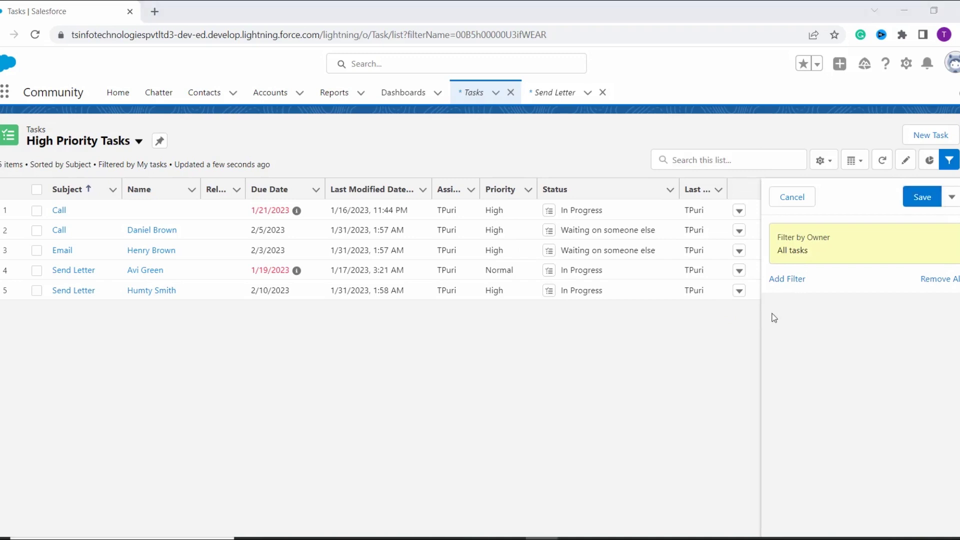
# Add a Priority equals High filter and save the list view.
pyautogui.click(786, 280)
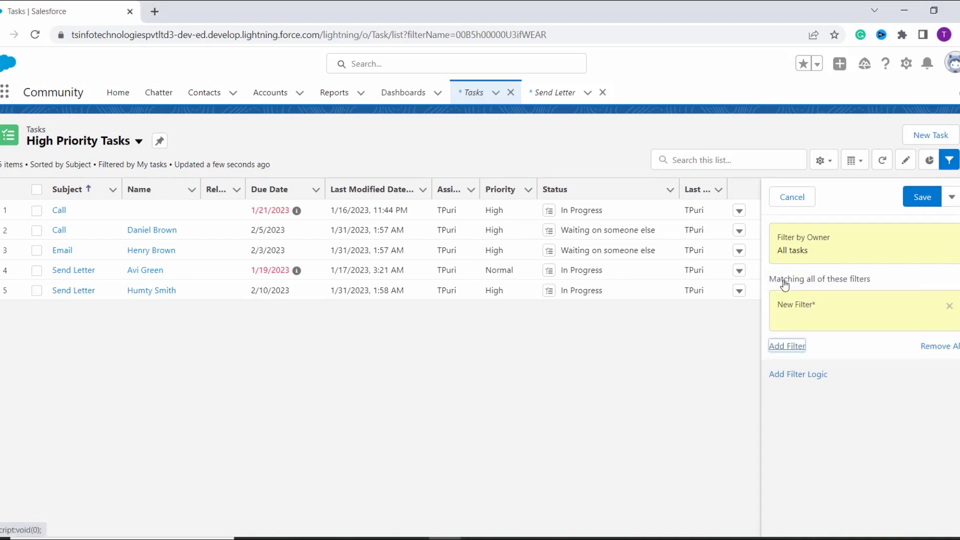
pyautogui.click(644, 249)
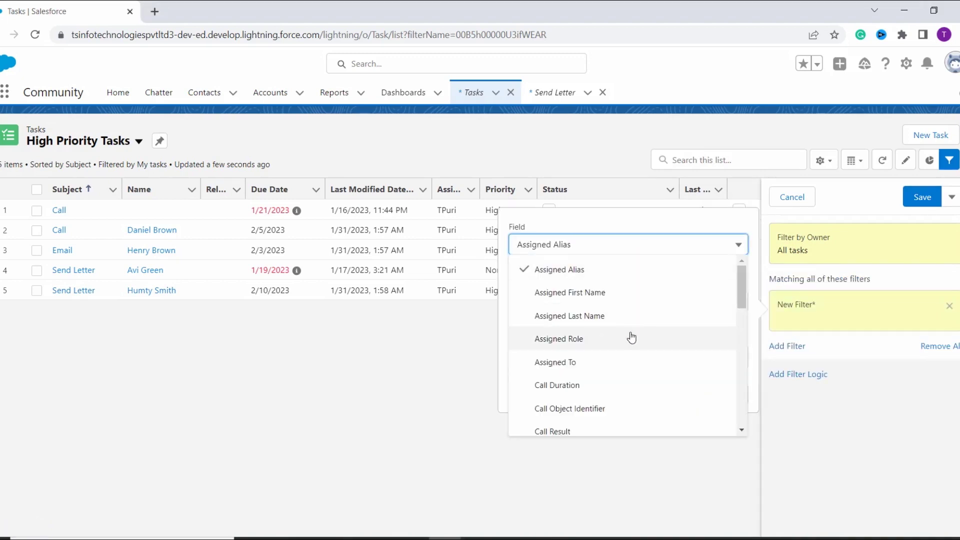
pyautogui.scroll(-2, 631, 338)
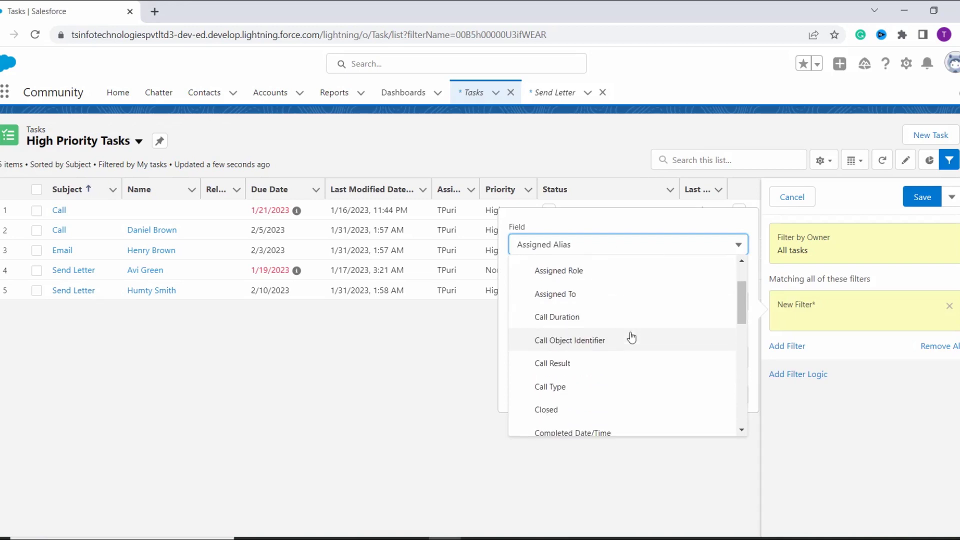
pyautogui.scroll(-10, 631, 339)
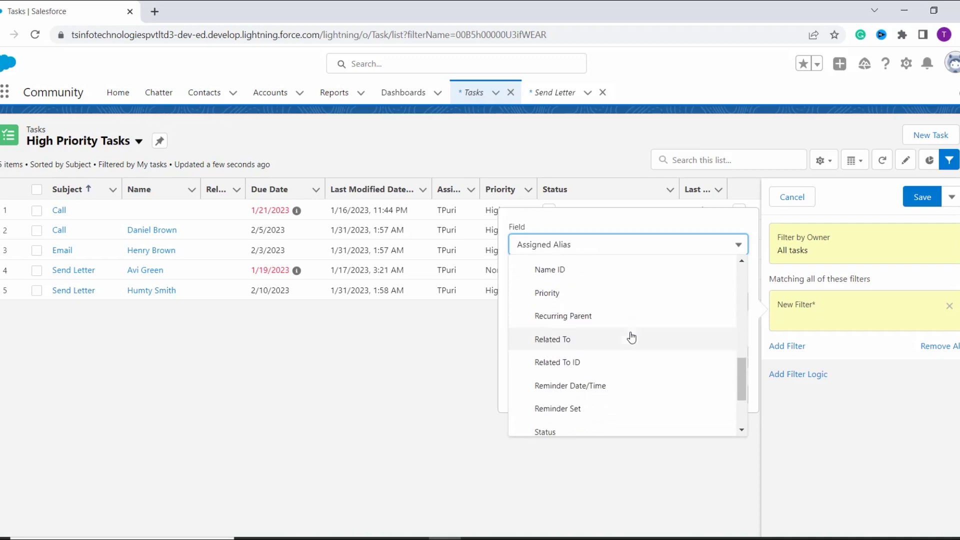
pyautogui.click(547, 293)
pyautogui.click(547, 303)
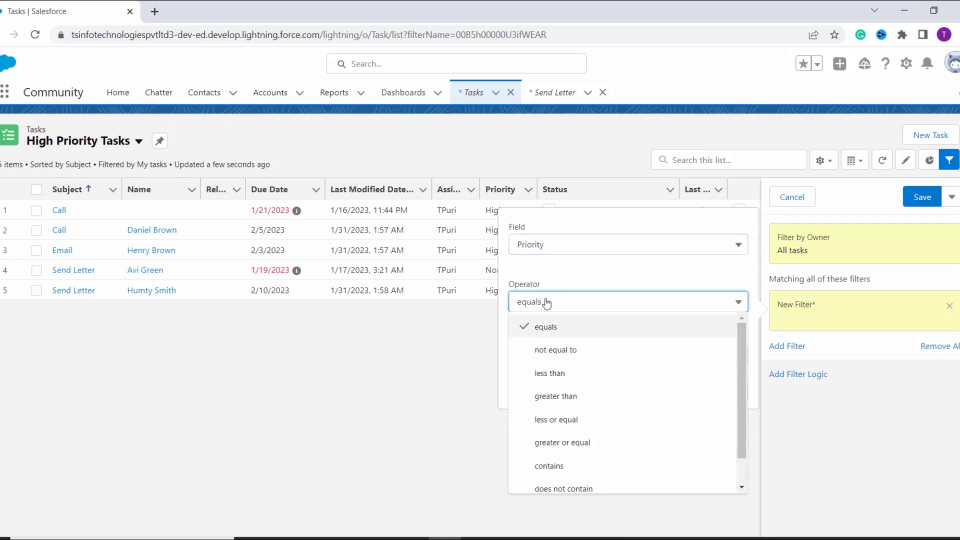
pyautogui.click(548, 329)
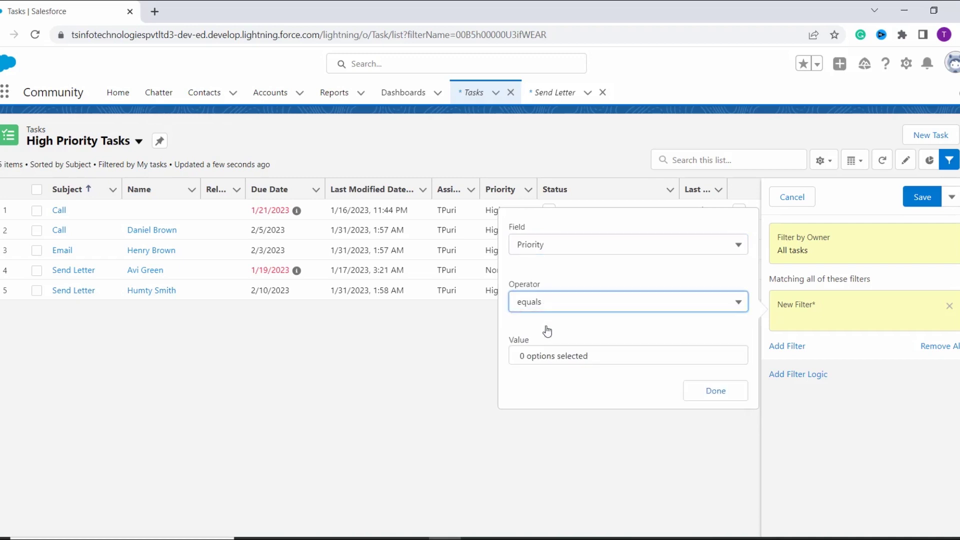
pyautogui.click(563, 358)
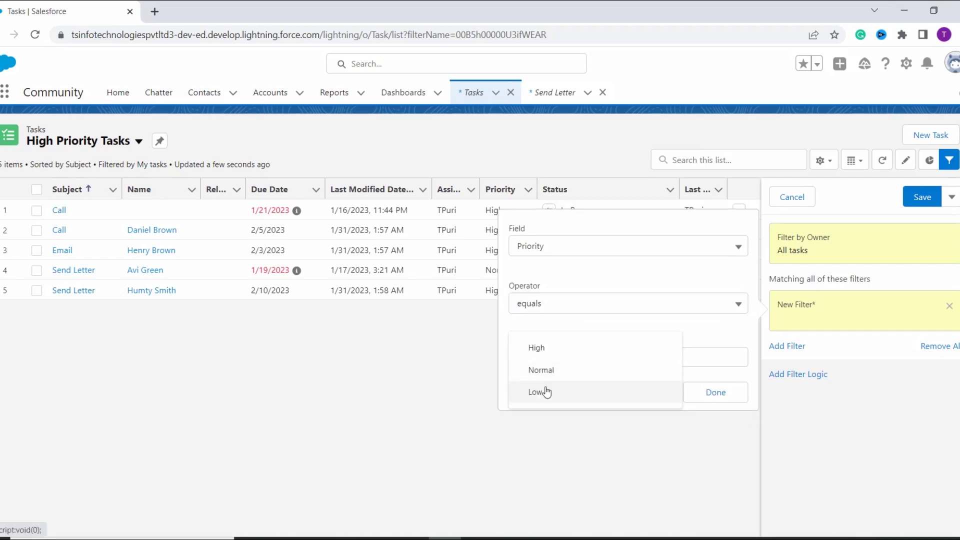
pyautogui.click(550, 359)
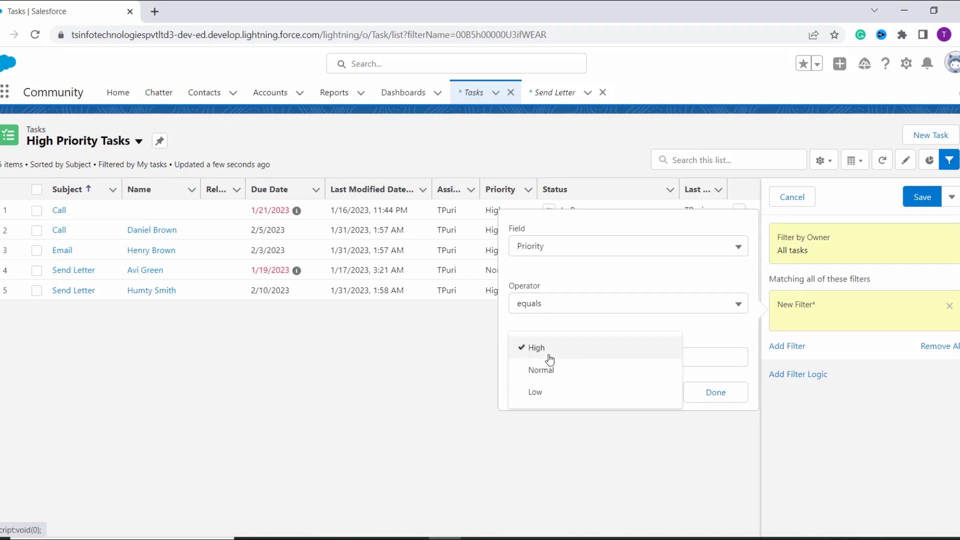
pyautogui.click(705, 398)
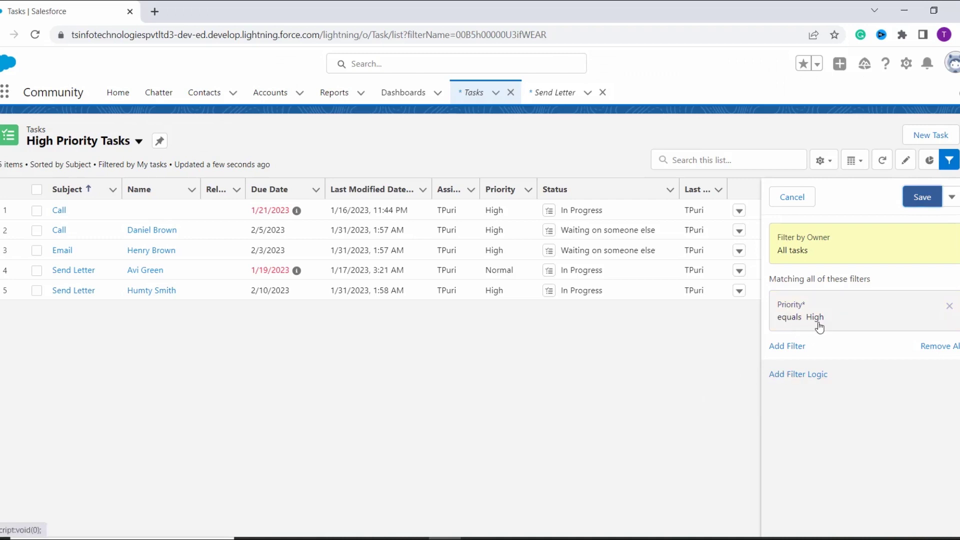
pyautogui.click(923, 199)
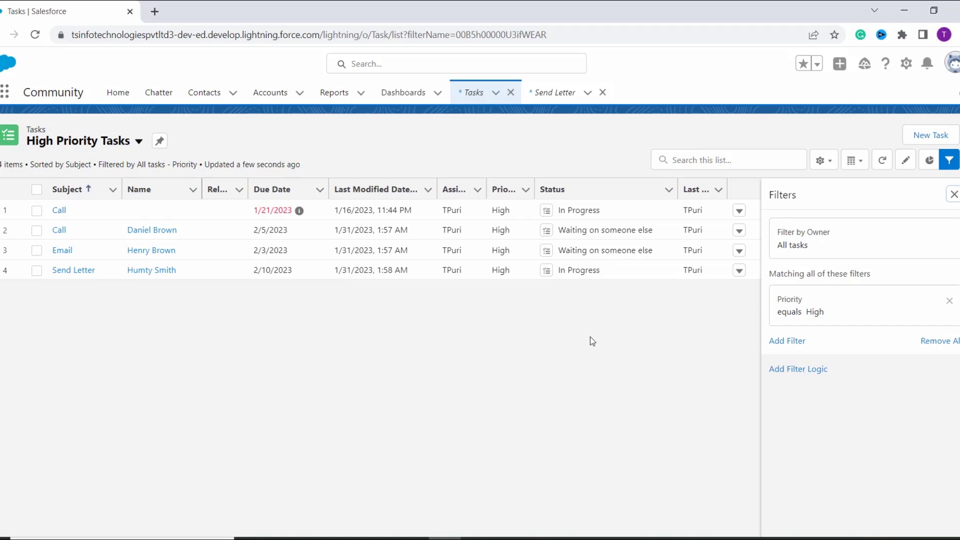
# Insert 'Waiting' before 'Tasks' so the list is named 'High Priority Waiting Tasks'.
pyautogui.click(826, 162)
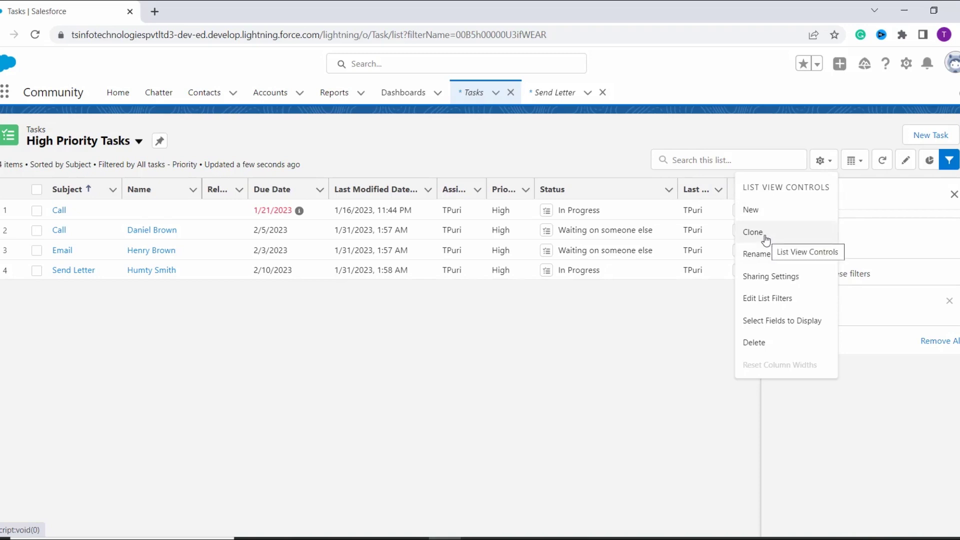
pyautogui.click(775, 268)
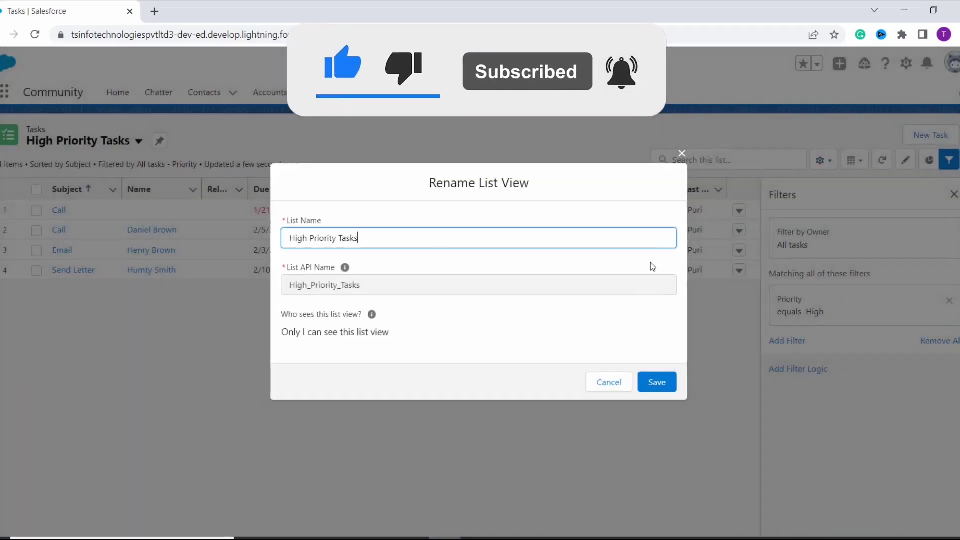
pyautogui.click(310, 239)
pyautogui.click(341, 240)
pyautogui.write('Waiting')
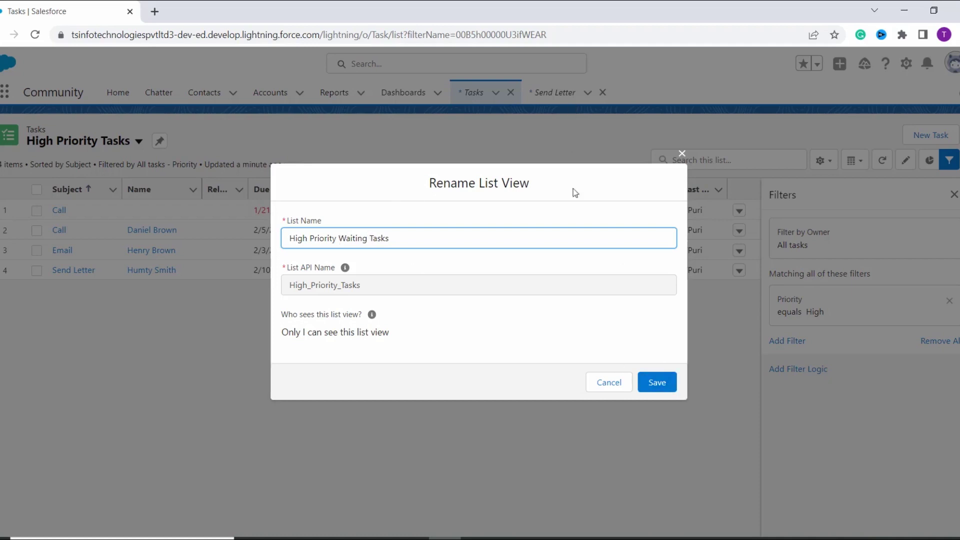
pyautogui.click(658, 383)
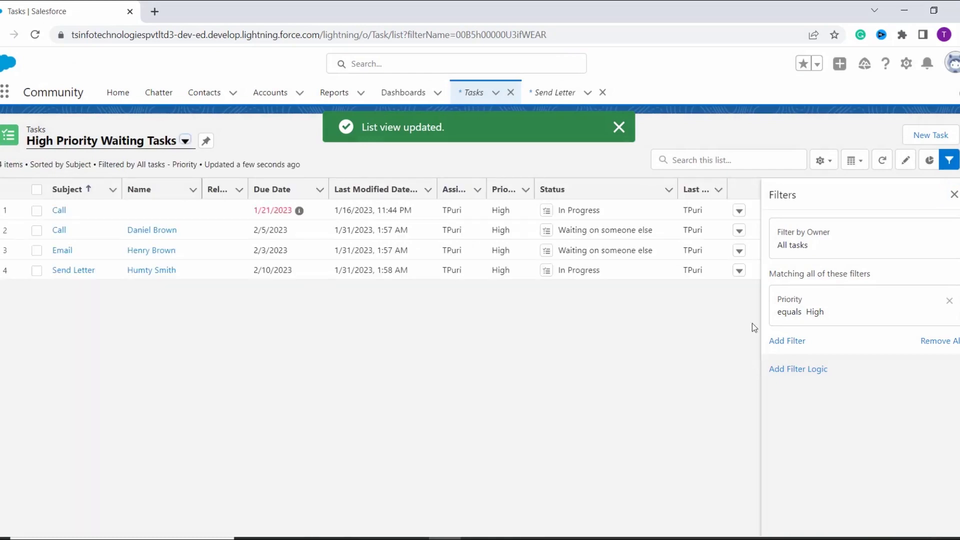
pyautogui.click(823, 161)
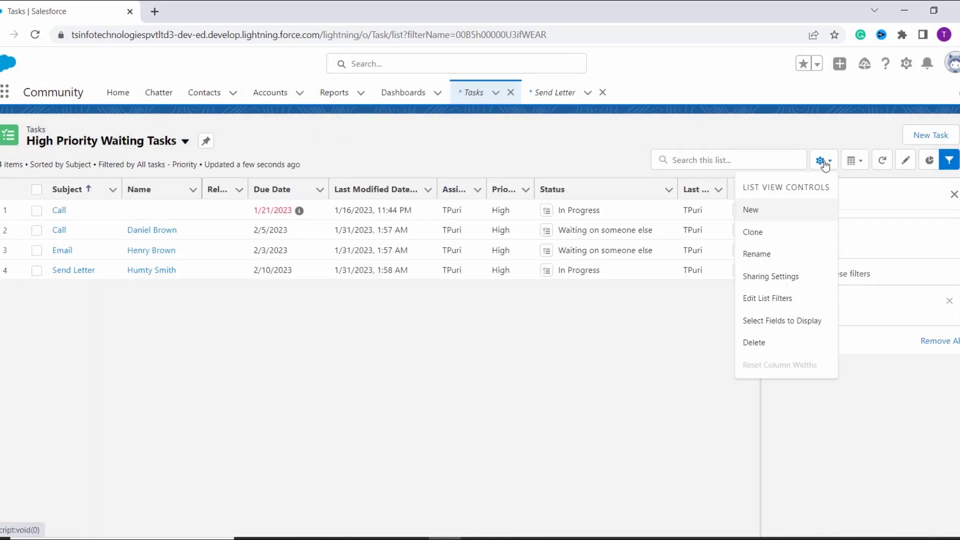
# Change the list view's sharing setting to 'All users can see this list view'.
pyautogui.click(798, 284)
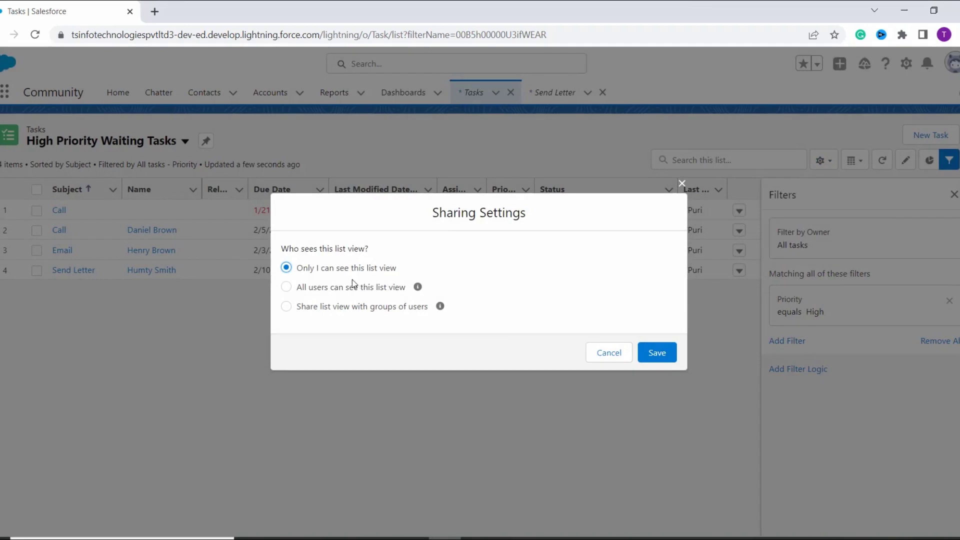
pyautogui.click(288, 287)
pyautogui.click(667, 362)
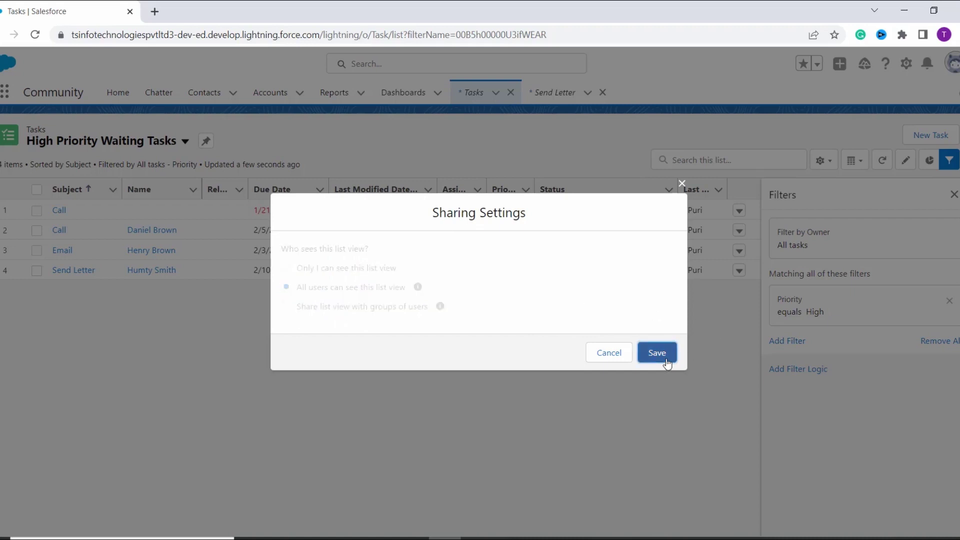
pyautogui.click(828, 164)
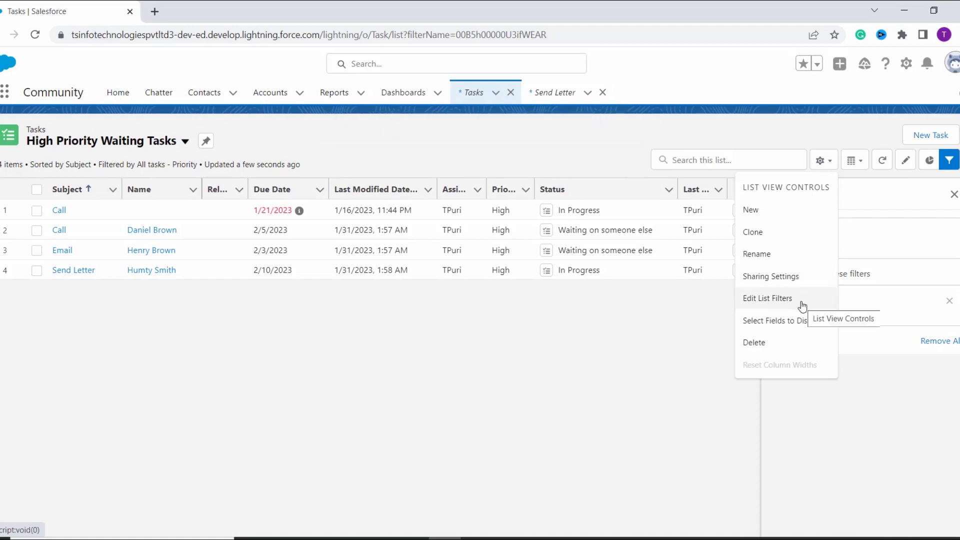
# Add a Status equals 'Waiting on someone else' filter next to Priority equals High.
pyautogui.click(767, 299)
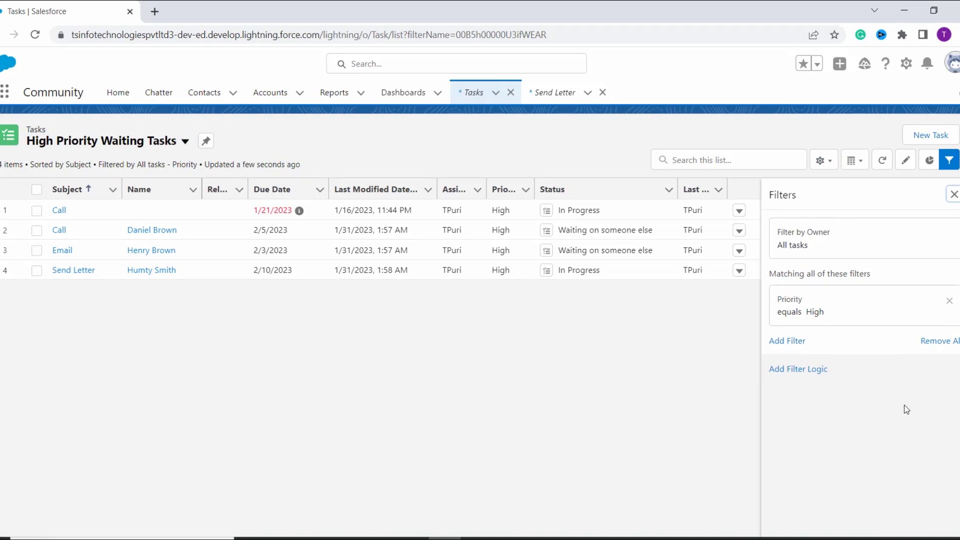
pyautogui.click(777, 340)
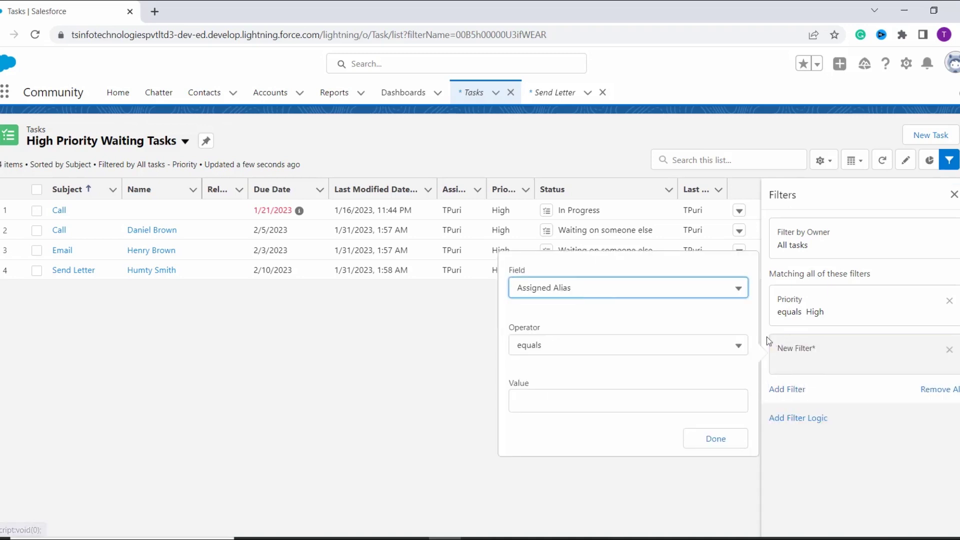
pyautogui.click(688, 286)
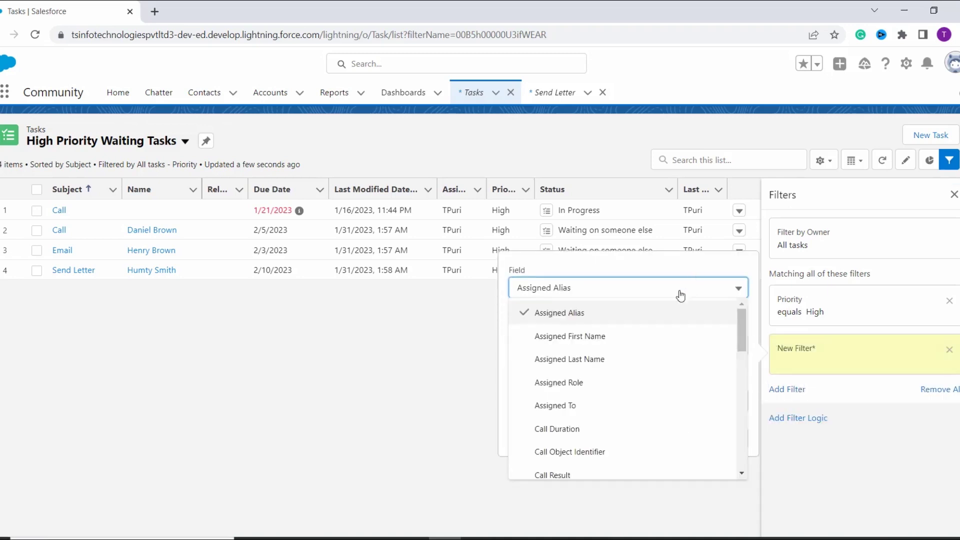
pyautogui.scroll(-5, 607, 430)
pyautogui.click(440, 251)
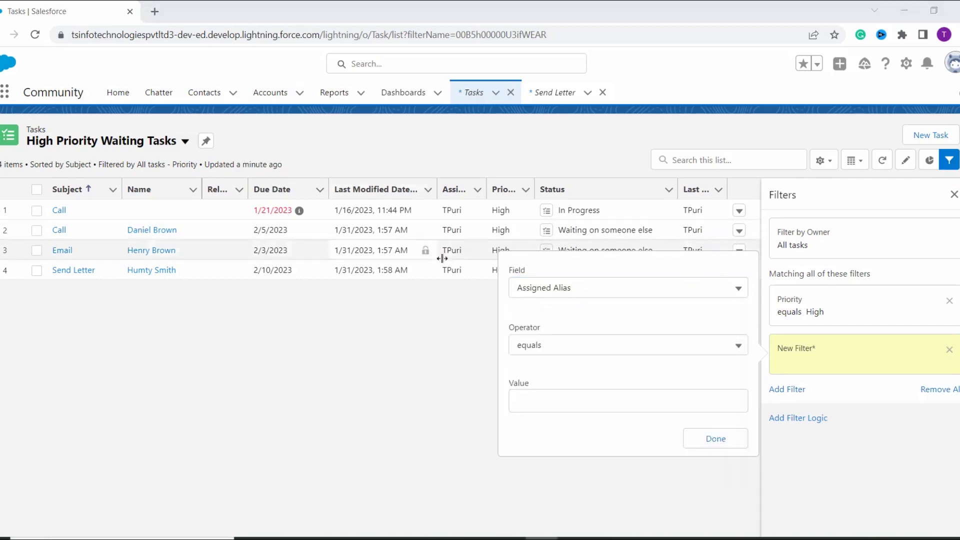
pyautogui.click(587, 294)
pyautogui.scroll(-3, 575, 427)
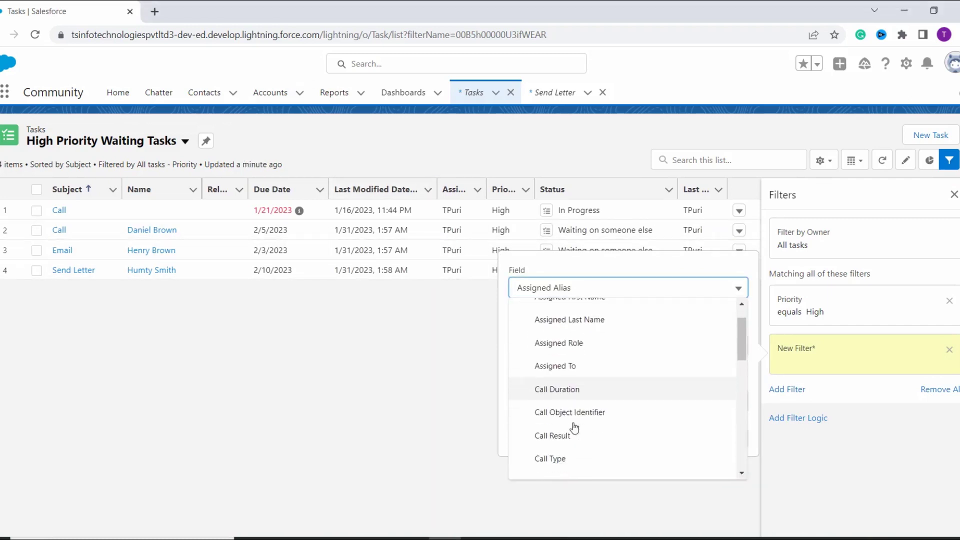
pyautogui.scroll(-6, 575, 428)
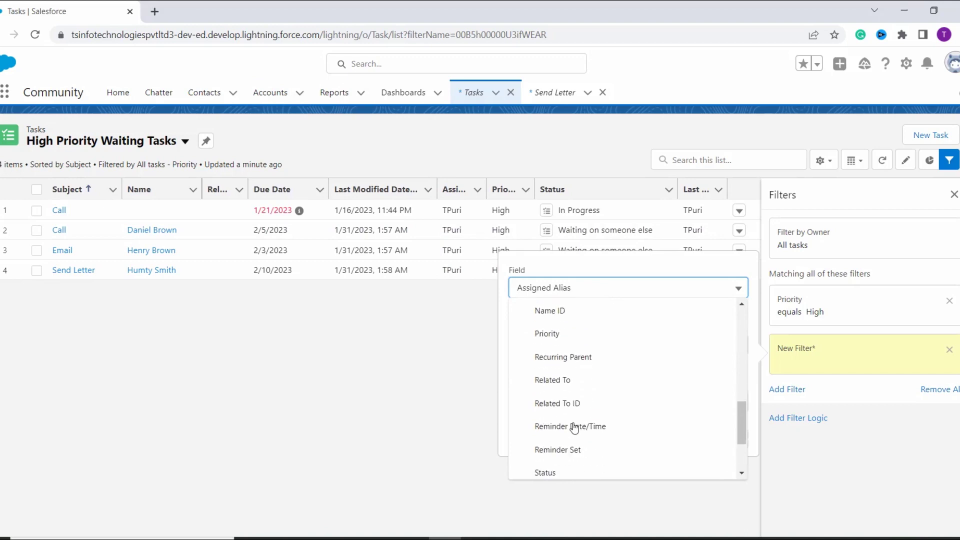
pyautogui.scroll(-1, 575, 426)
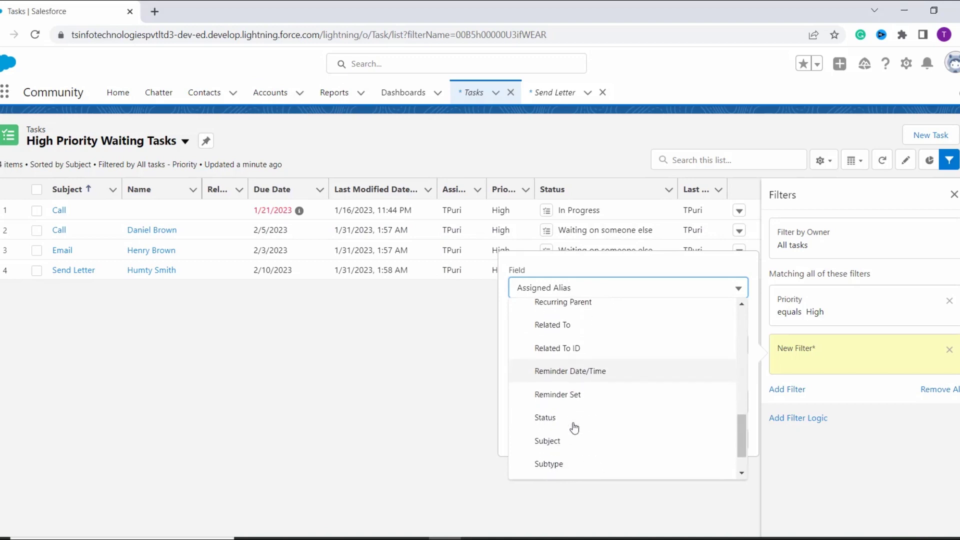
pyautogui.click(558, 421)
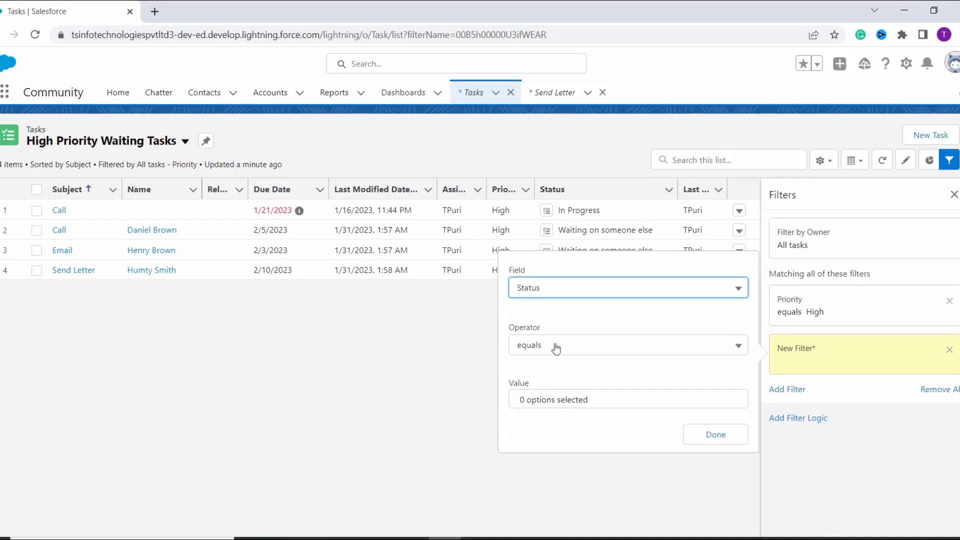
pyautogui.click(557, 346)
pyautogui.click(556, 371)
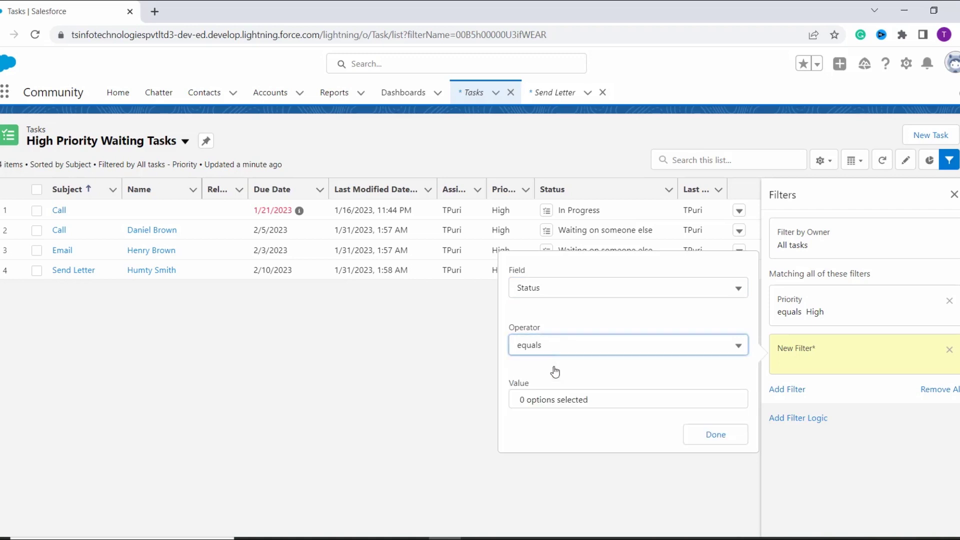
pyautogui.click(554, 401)
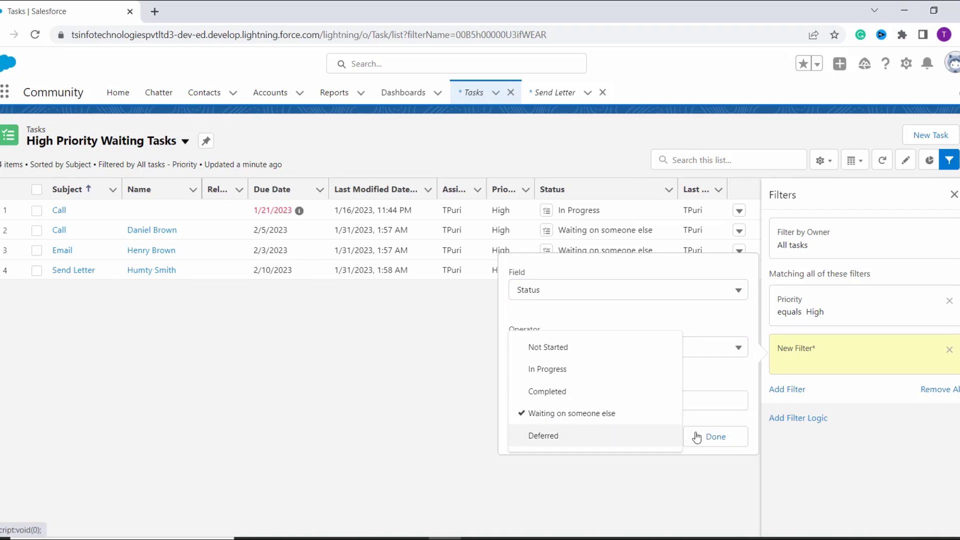
pyautogui.click(716, 439)
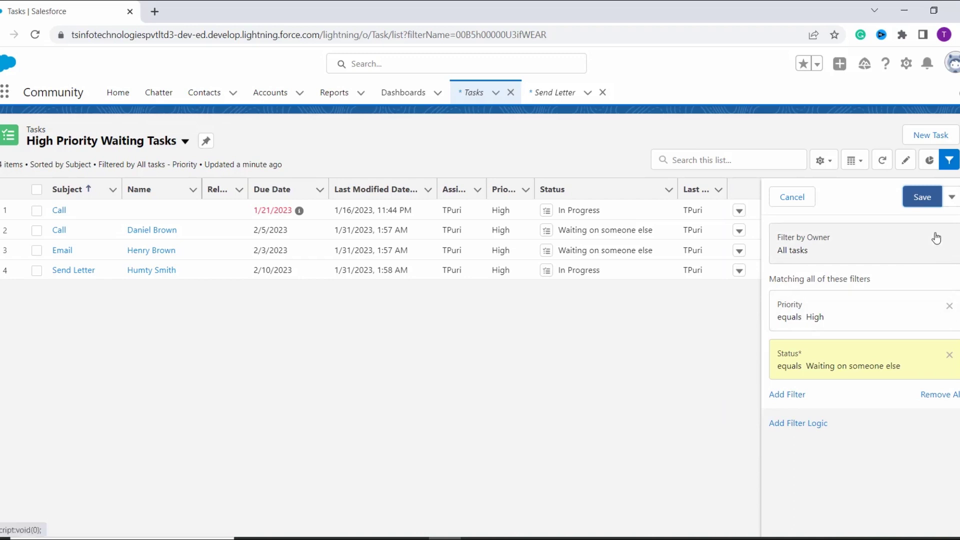
# Save the Status and Priority filters, leaving two tasks, and close the Filters panel.
pyautogui.click(926, 203)
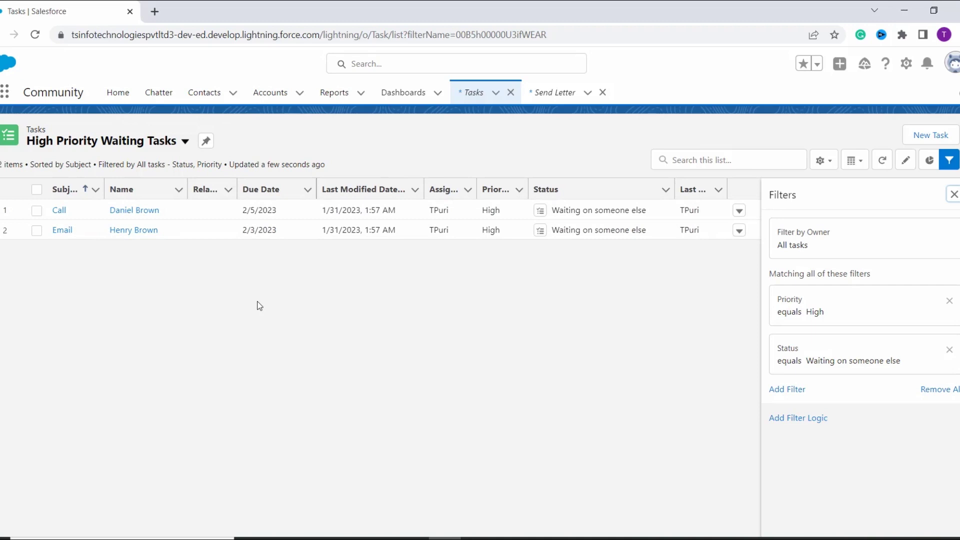
pyautogui.click(823, 165)
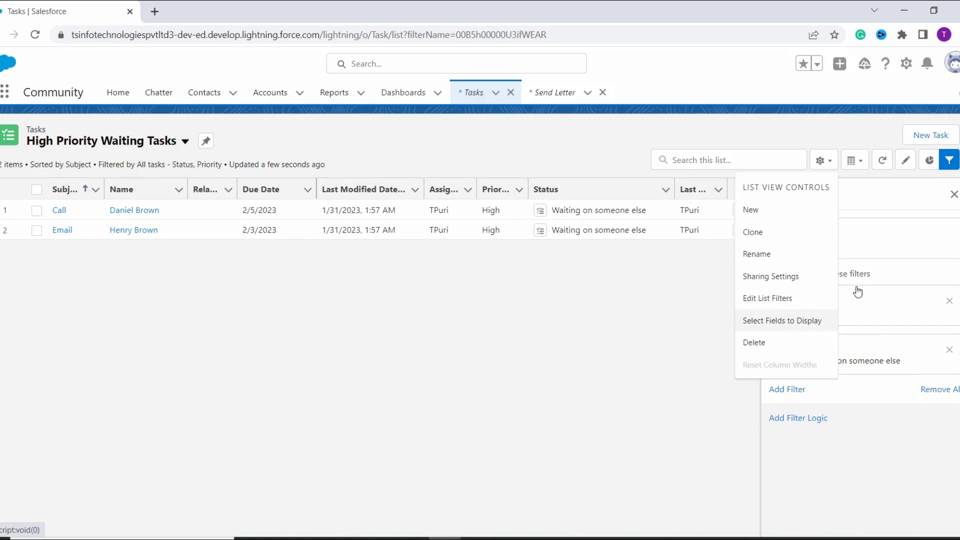
pyautogui.click(955, 194)
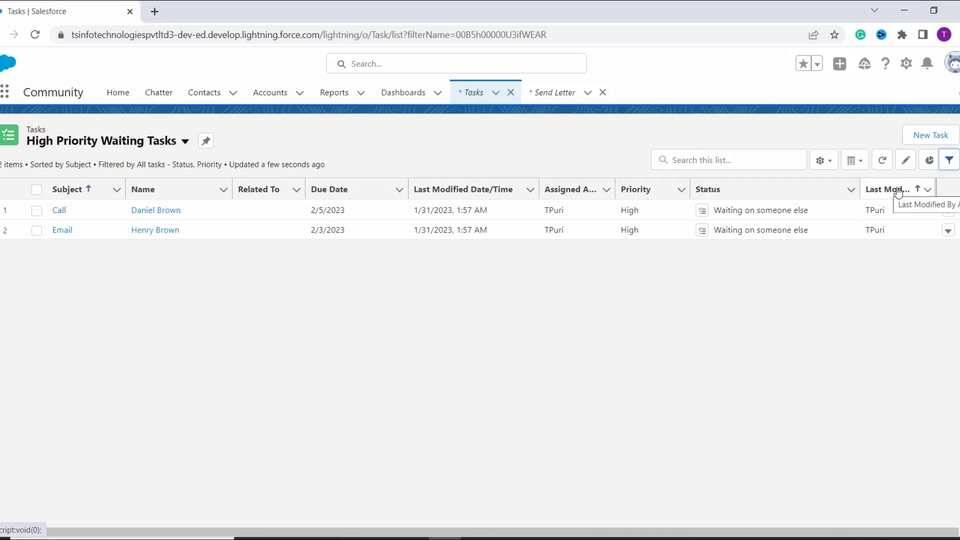
# Move the Due Date and Last Modified By Alias columns out of the visible fields.
pyautogui.click(831, 164)
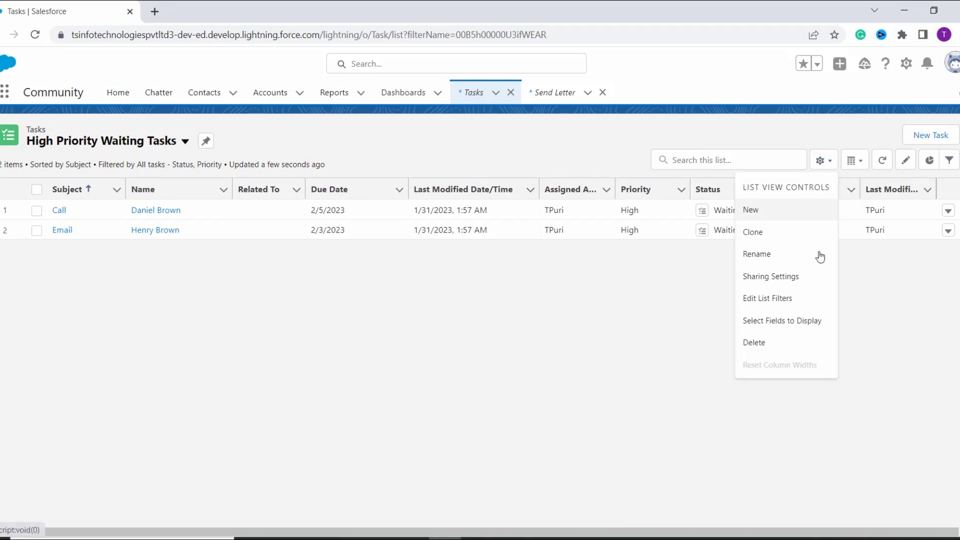
pyautogui.click(804, 332)
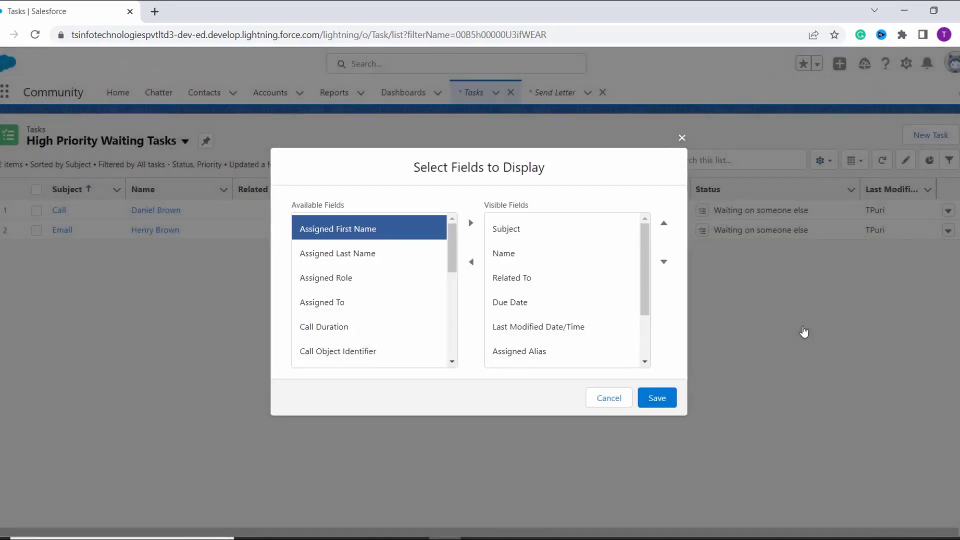
pyautogui.scroll(-1, 524, 243)
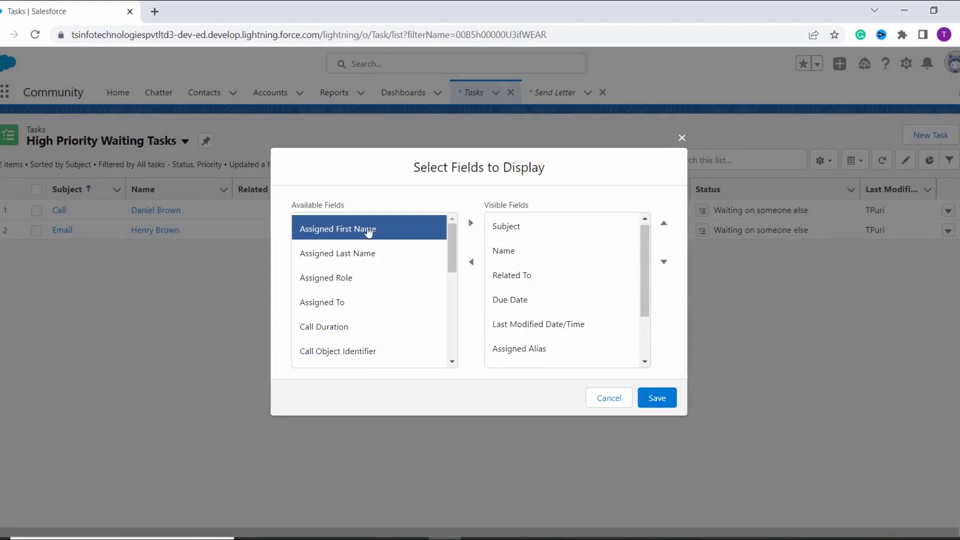
pyautogui.scroll(1, 534, 242)
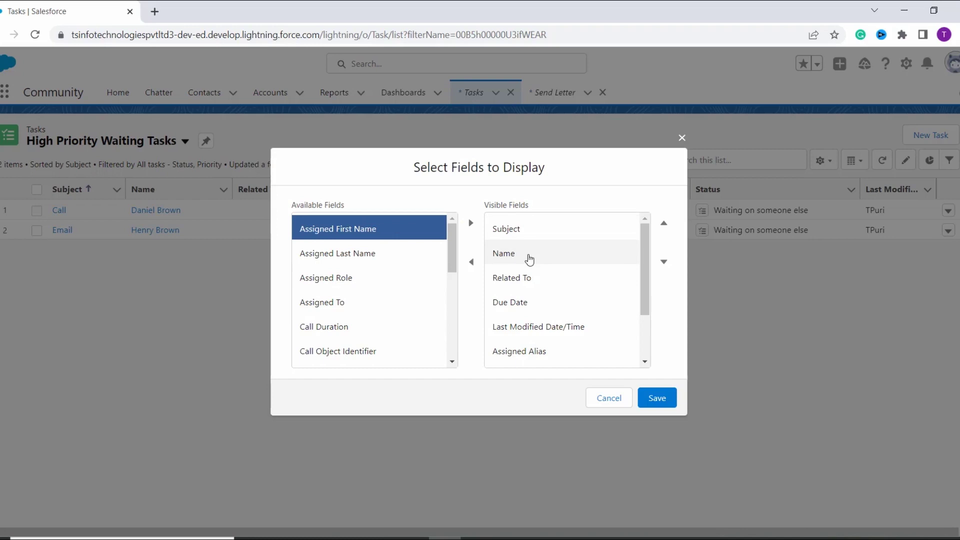
pyautogui.scroll(-1, 530, 260)
pyautogui.scroll(1, 530, 259)
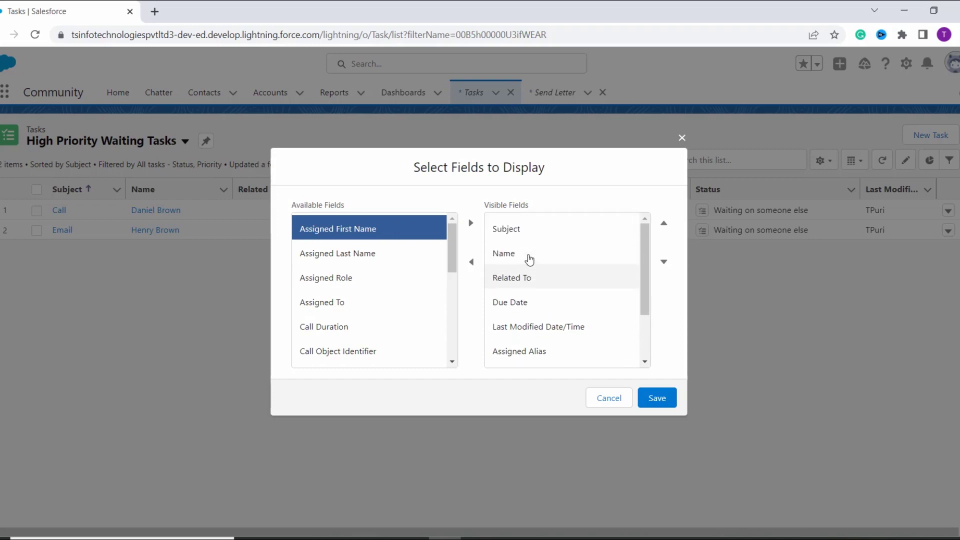
pyautogui.click(520, 302)
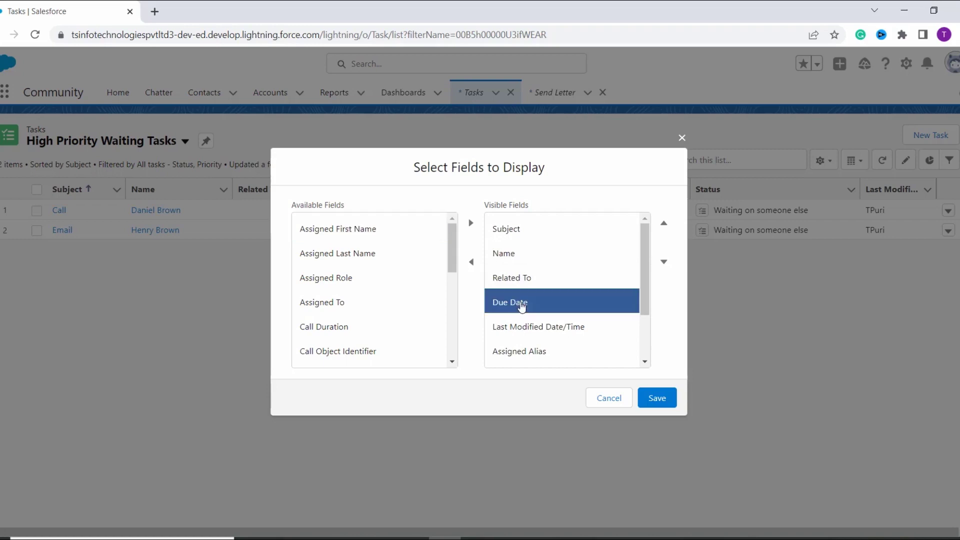
pyautogui.click(474, 262)
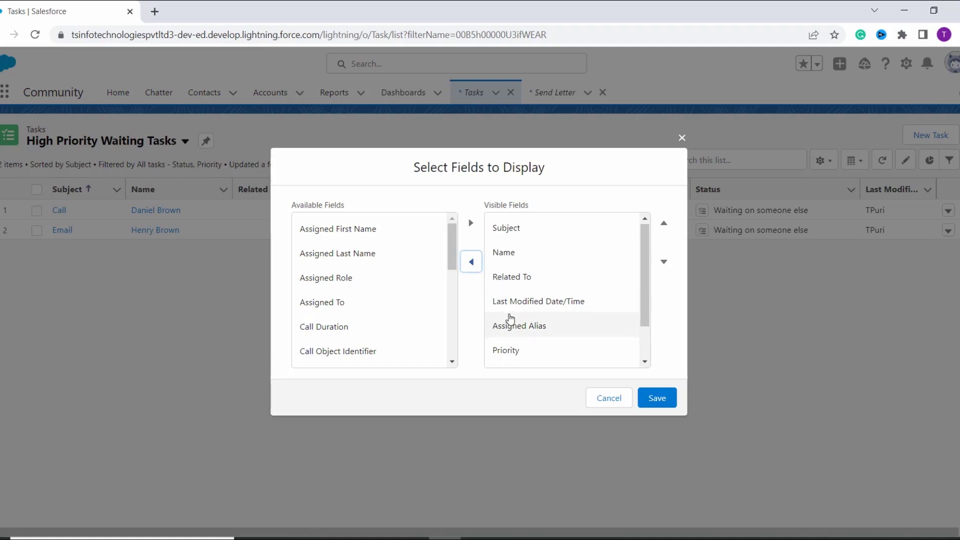
pyautogui.scroll(-1, 510, 319)
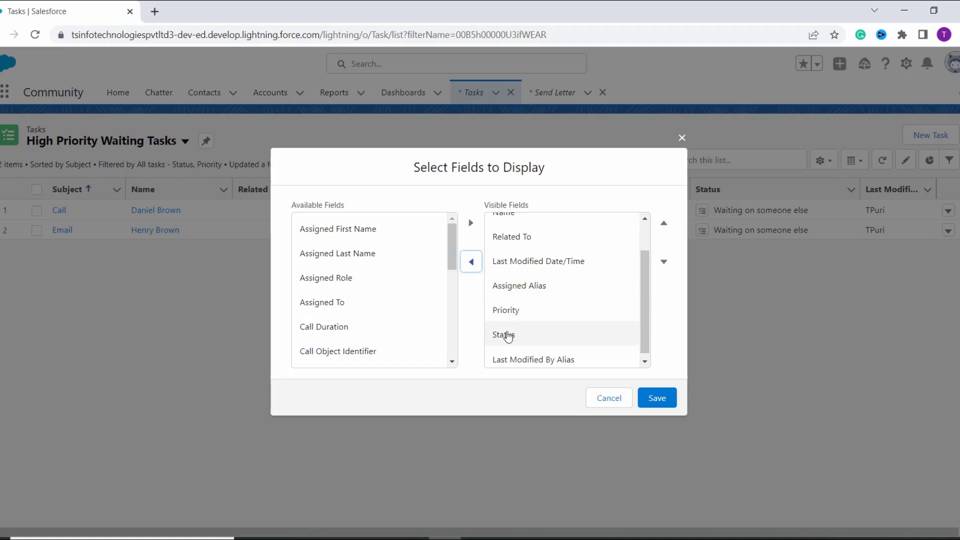
pyautogui.click(505, 358)
pyautogui.click(471, 262)
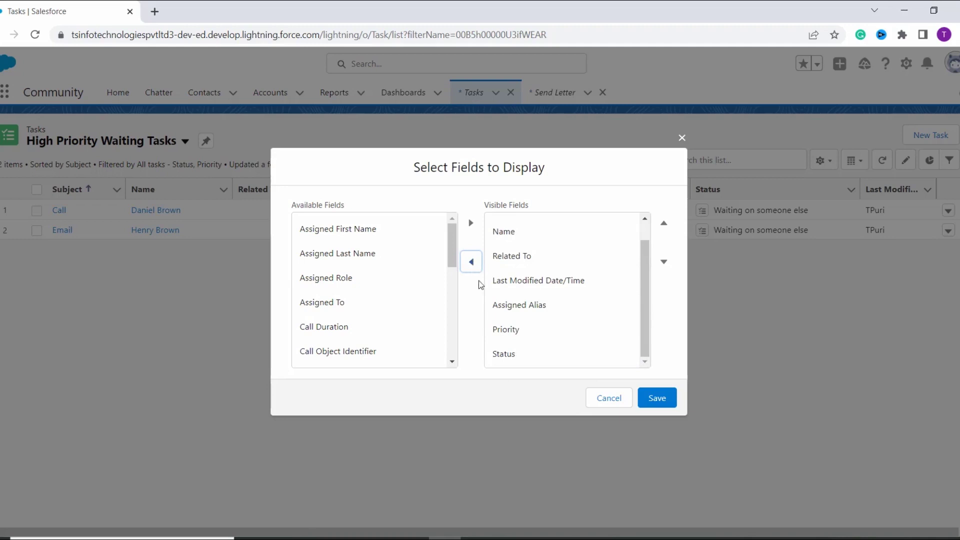
# Add Closed as a visible column and save the column selection.
pyautogui.click(508, 306)
pyautogui.scroll(-2, 359, 321)
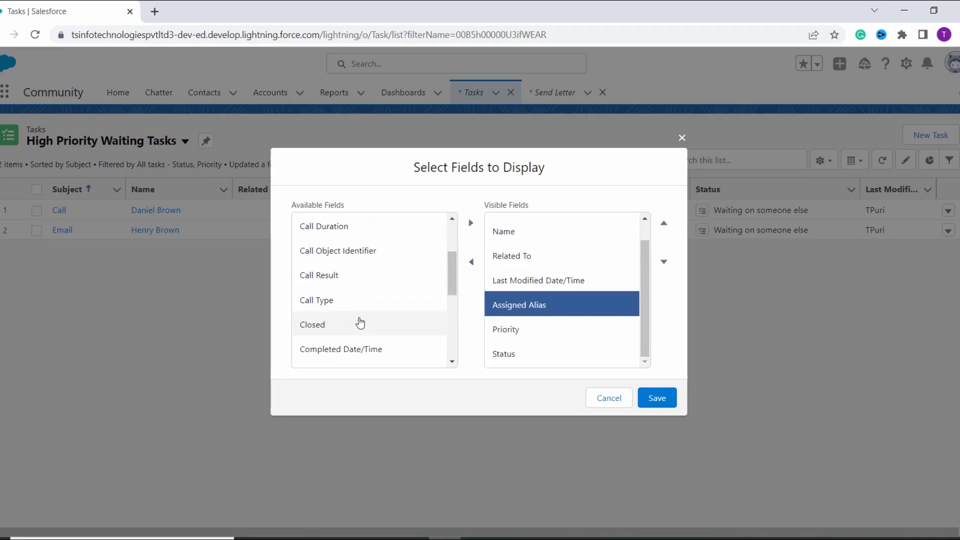
pyautogui.scroll(-3, 359, 322)
pyautogui.scroll(2, 352, 310)
pyautogui.click(351, 305)
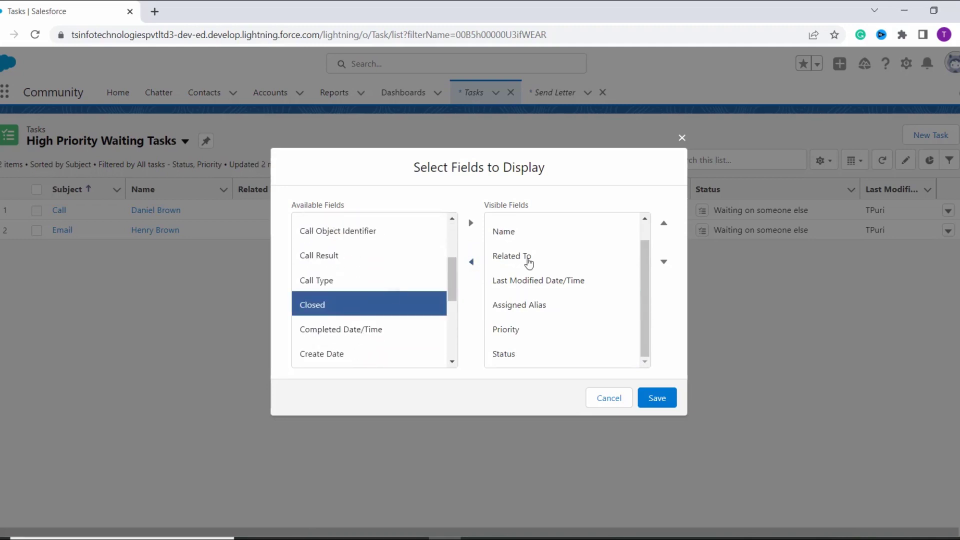
pyautogui.click(470, 225)
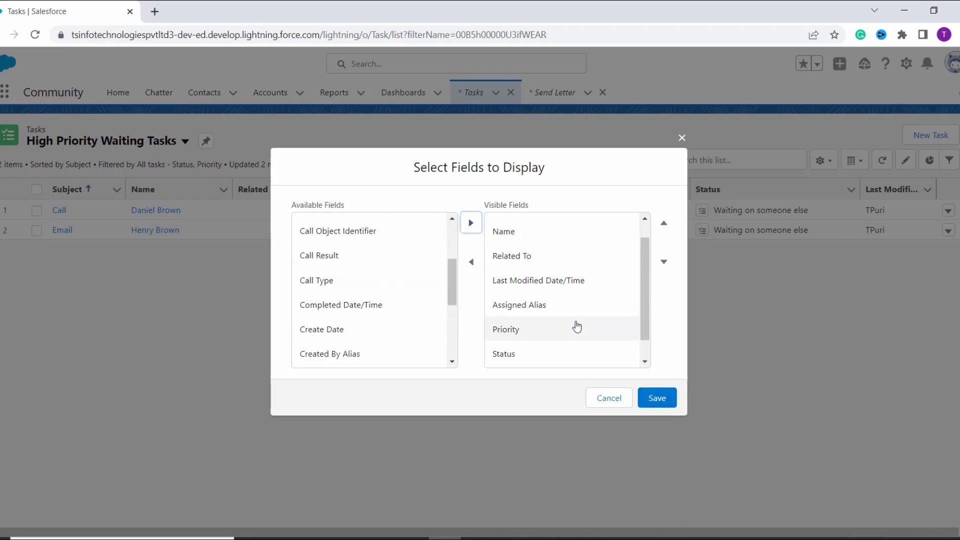
pyautogui.scroll(-1, 575, 328)
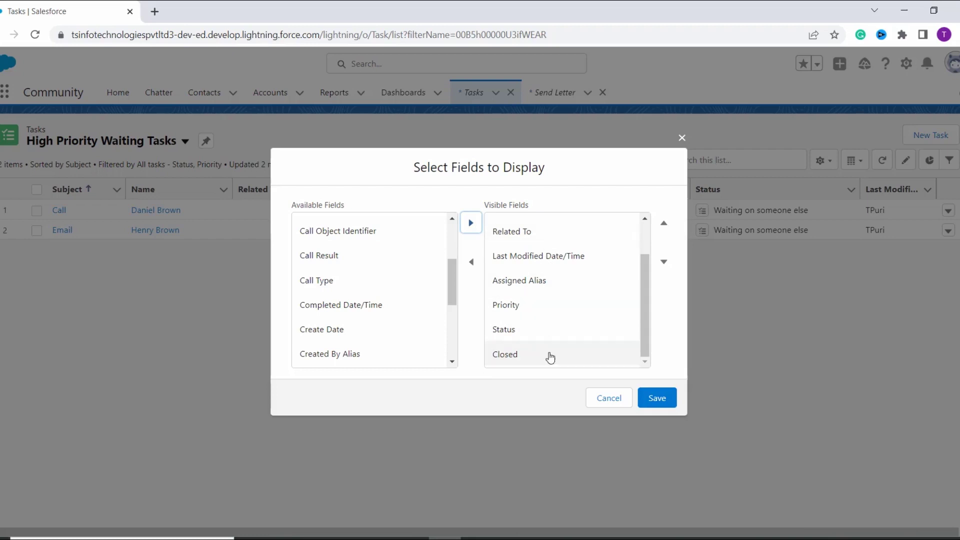
pyautogui.click(657, 406)
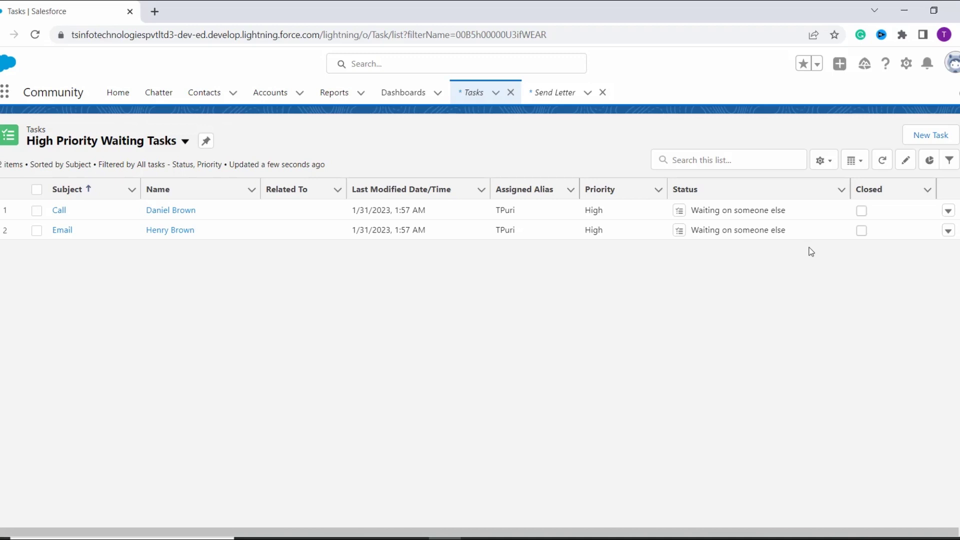
# Delete the High Priority Waiting Tasks list view and confirm the permanent deletion.
pyautogui.click(832, 164)
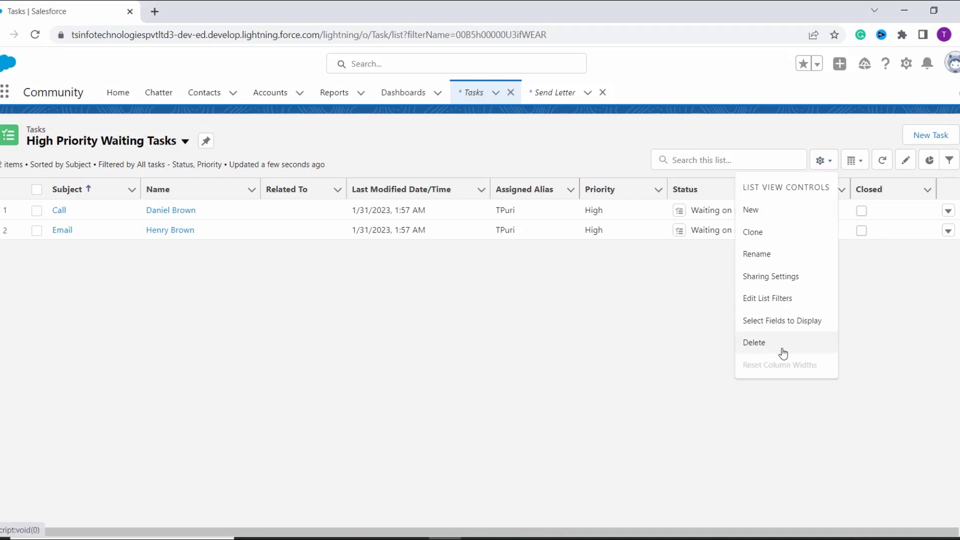
pyautogui.click(755, 343)
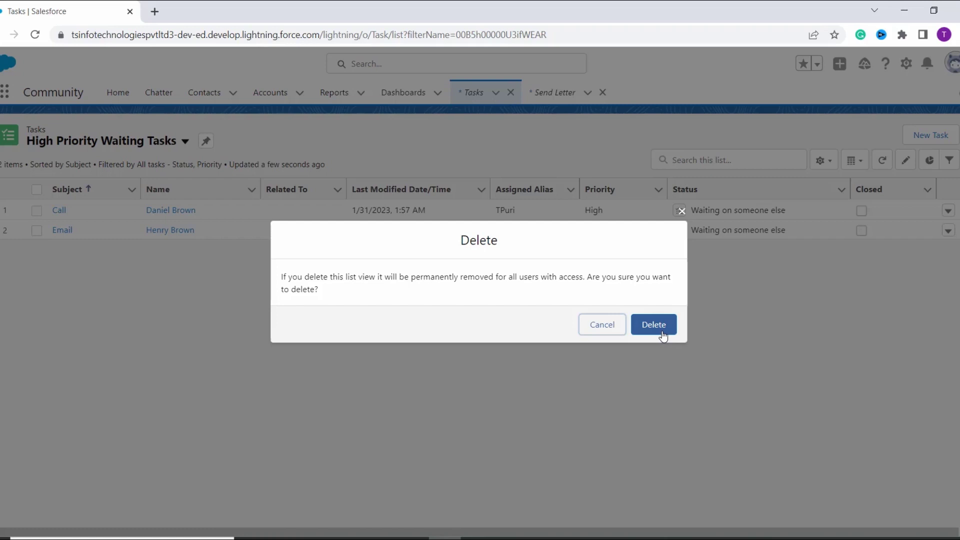
pyautogui.click(663, 334)
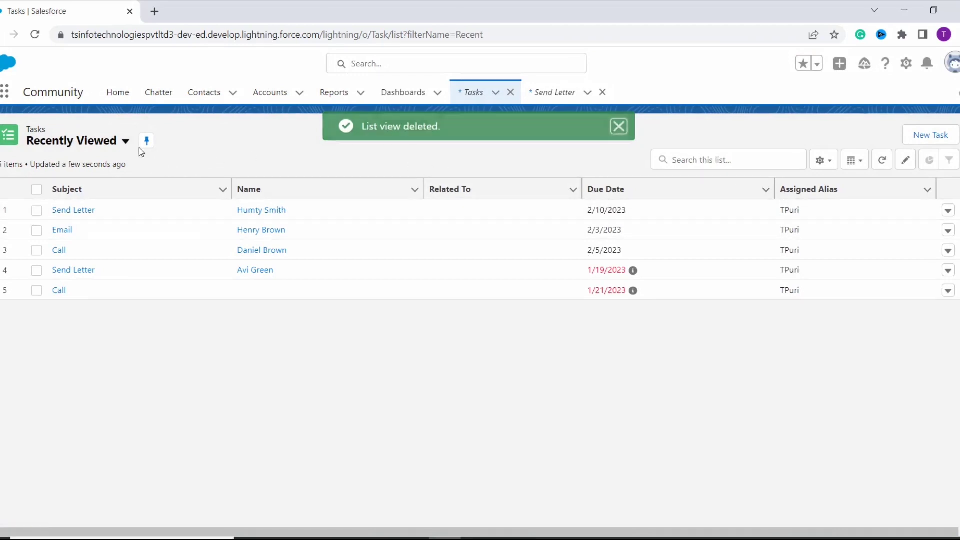
# Open the list views dropdown to confirm High Priority Waiting Tasks is gone.
pyautogui.click(122, 149)
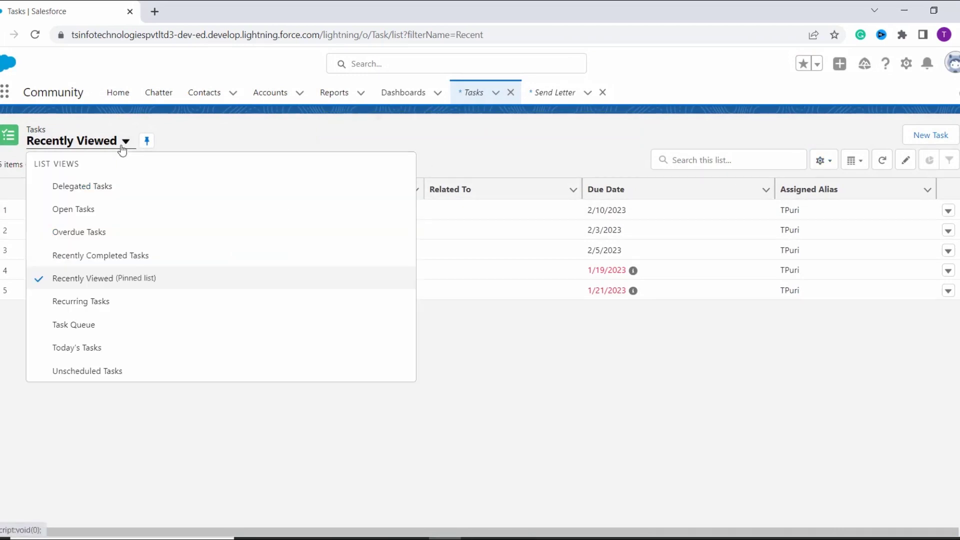